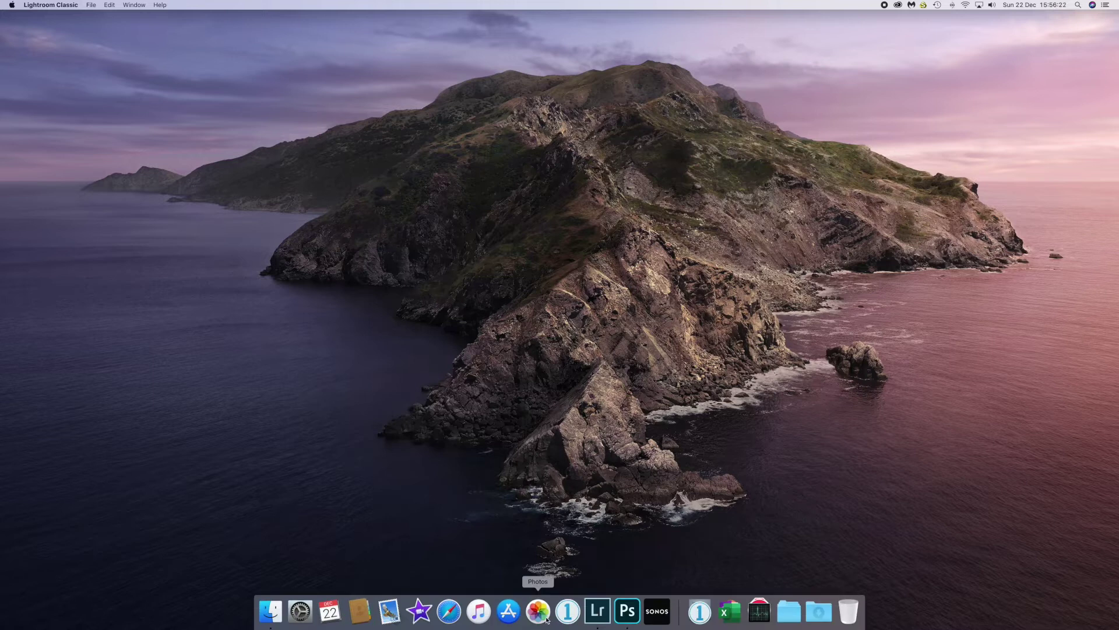
Restore the Lightroom Classic window from the Dock, showing DSCF2380.RAF in the Develop module.
click(598, 613)
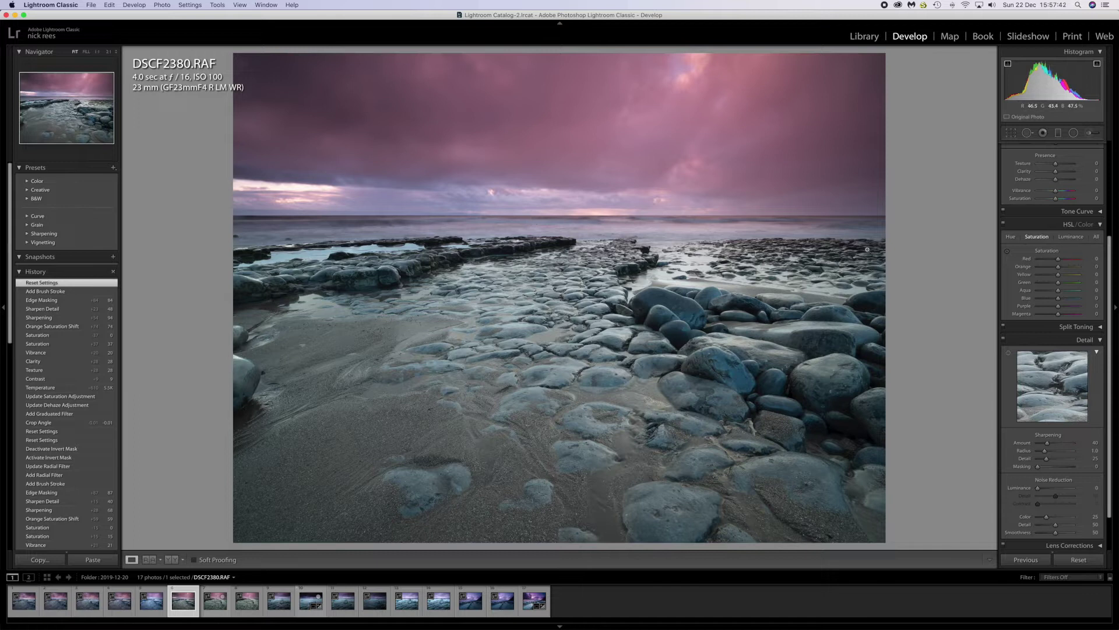
scroll(1028, 282, up, 5)
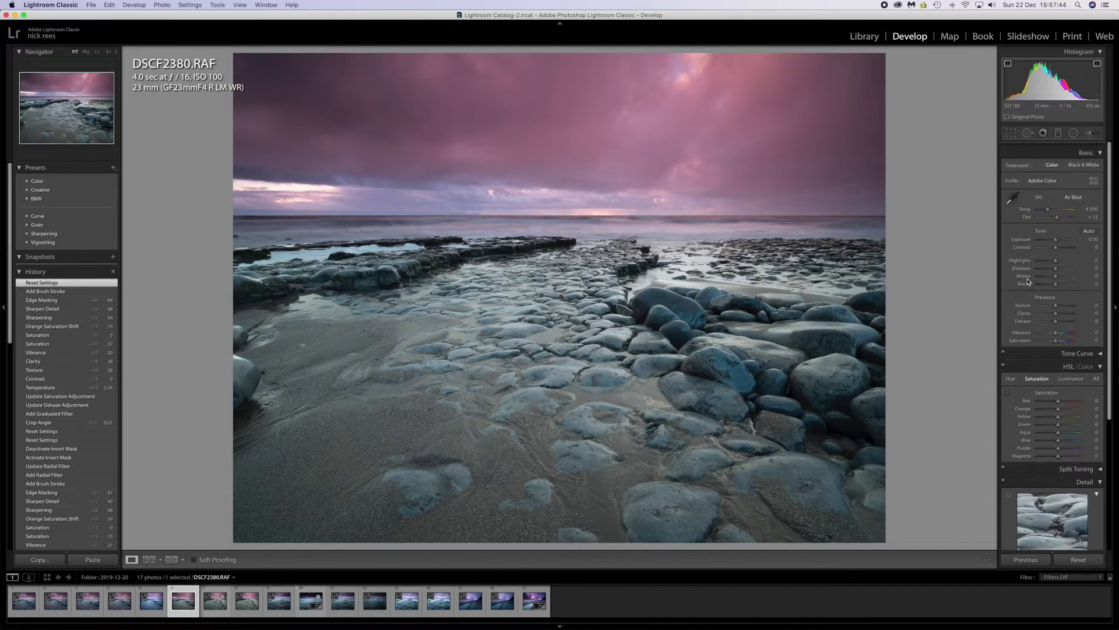
scroll(1027, 282, down, 1)
scroll(1028, 281, down, 3)
scroll(1035, 271, up, 3)
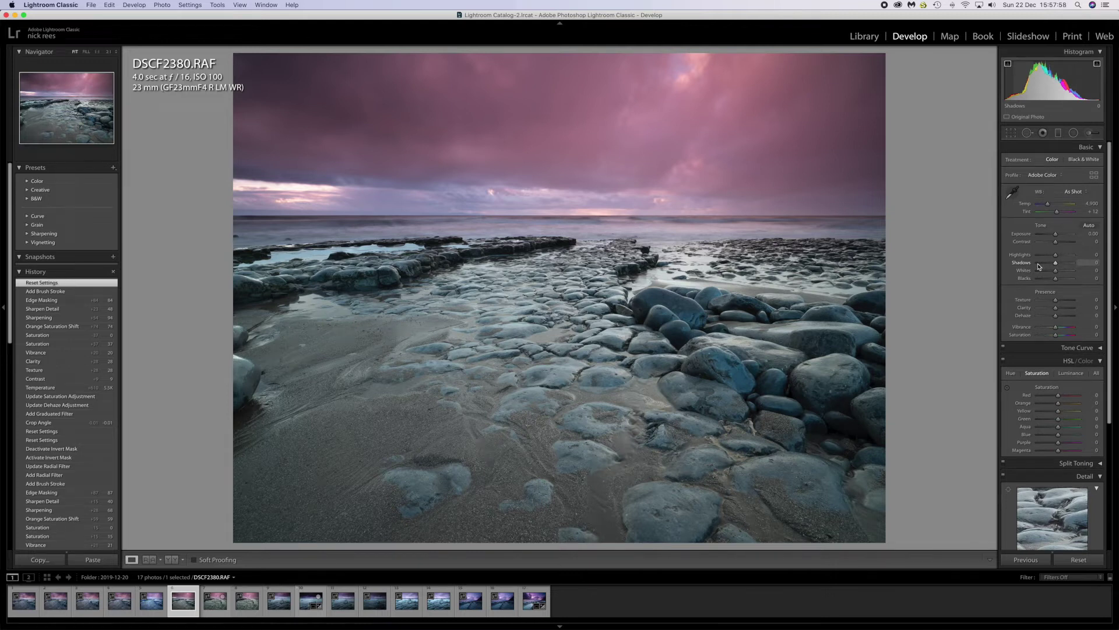
scroll(1074, 347, down, 3)
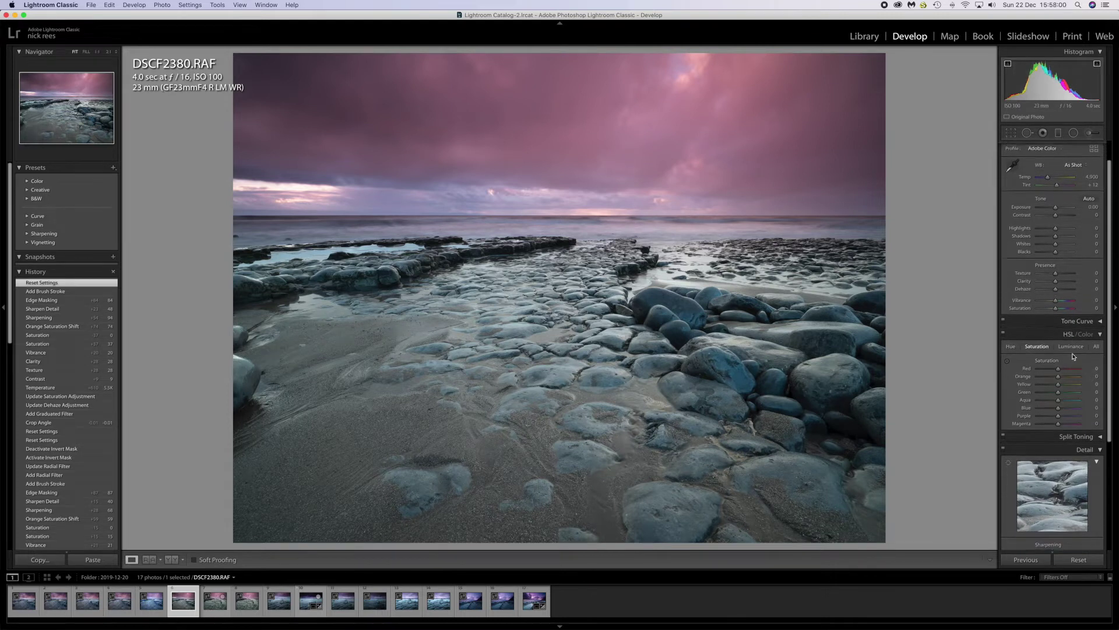
scroll(1073, 356, down, 10)
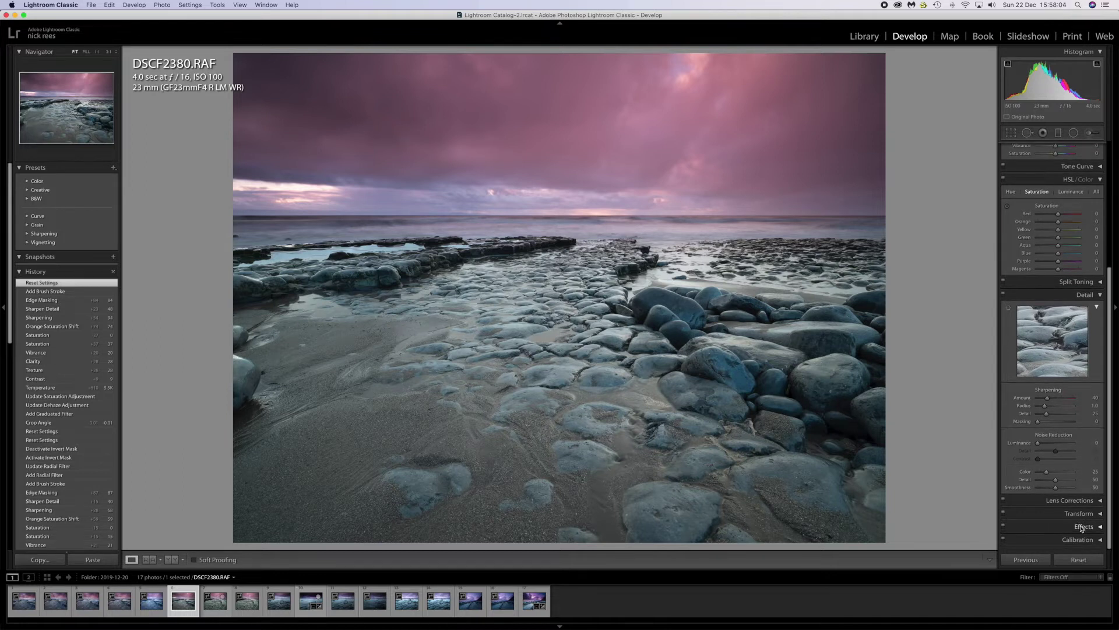
scroll(1049, 443, up, 10)
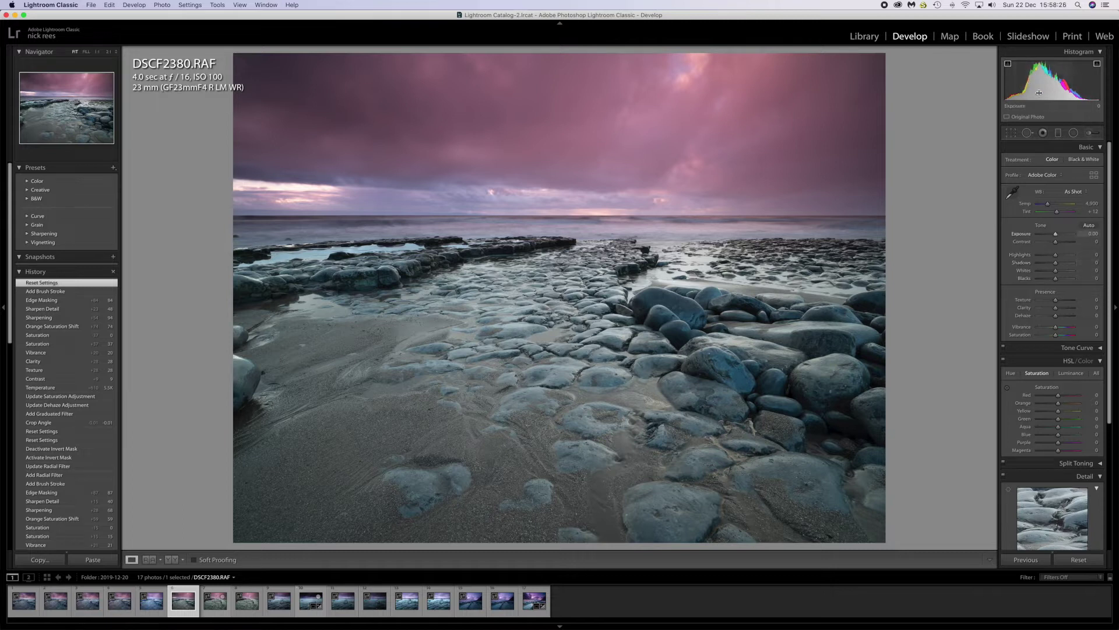
scroll(1045, 392, down, 5)
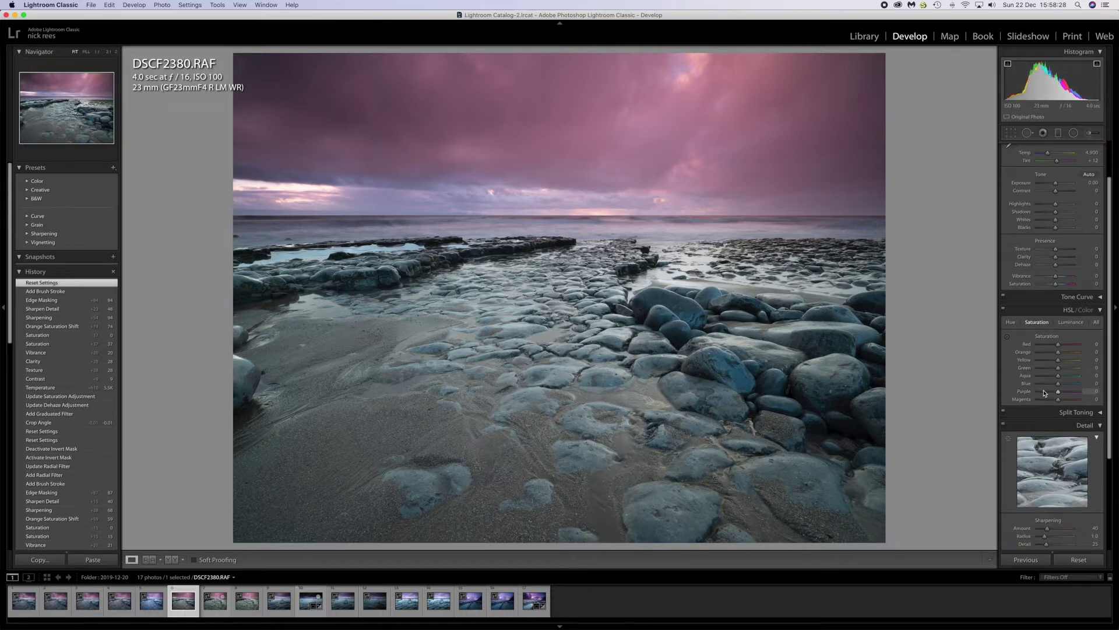
scroll(1043, 391, up, 5)
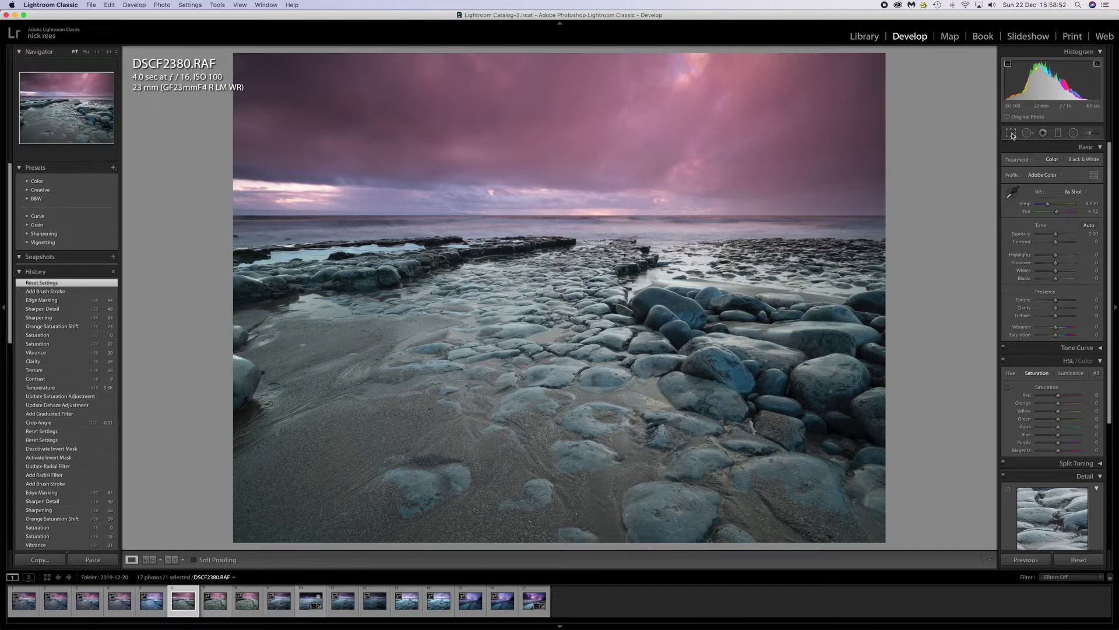
Level the horizon with the Crop Overlay's Straighten tool, giving a -0.04° crop angle.
click(1012, 133)
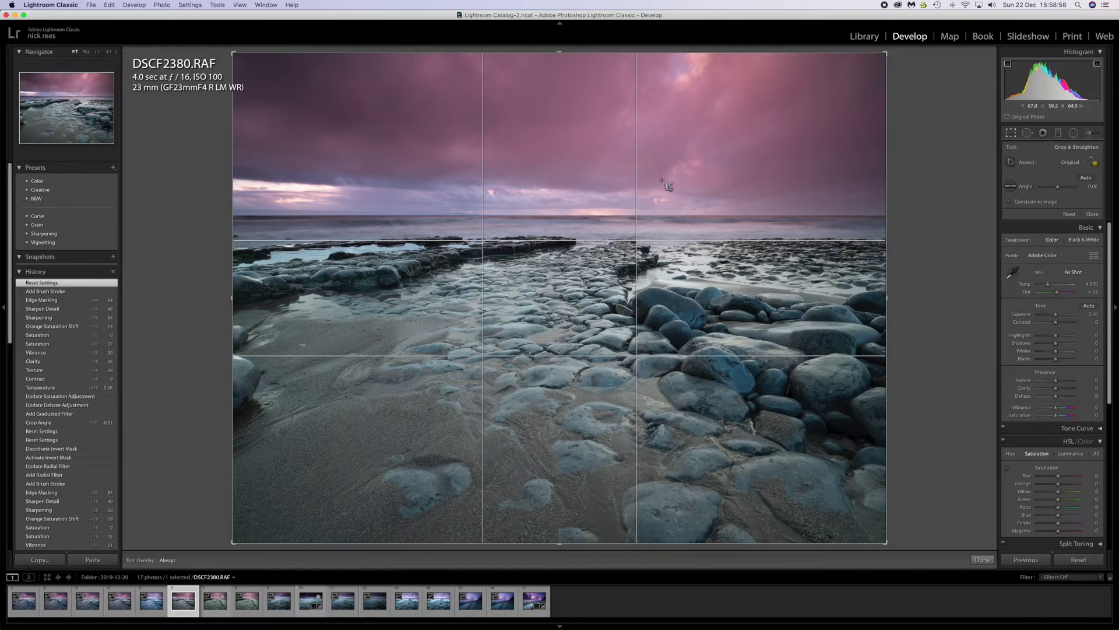
click(1008, 186)
drag(233, 218, 928, 218)
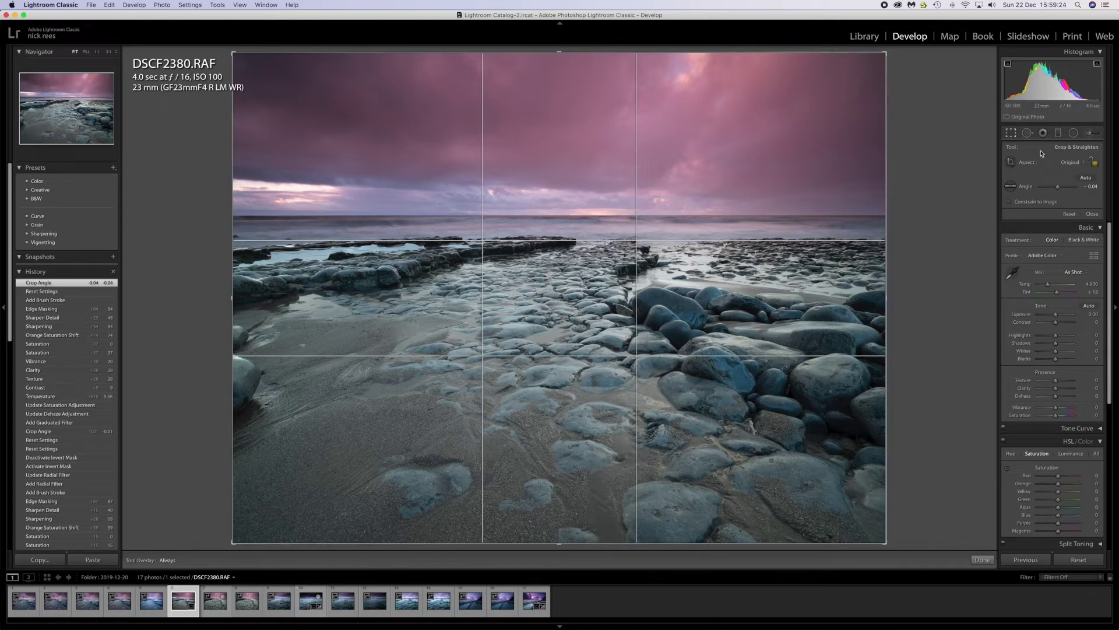
click(1012, 134)
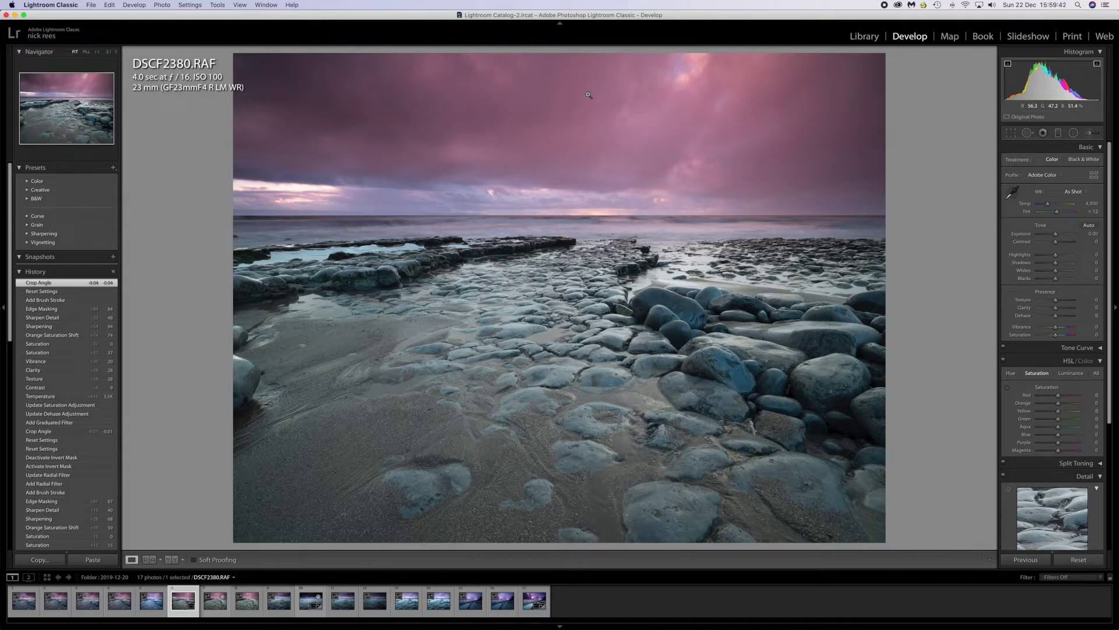
Add a sky graduated filter down to the horizon: Exposure -1.00, Dehaze 31, Saturation 31.
click(1059, 133)
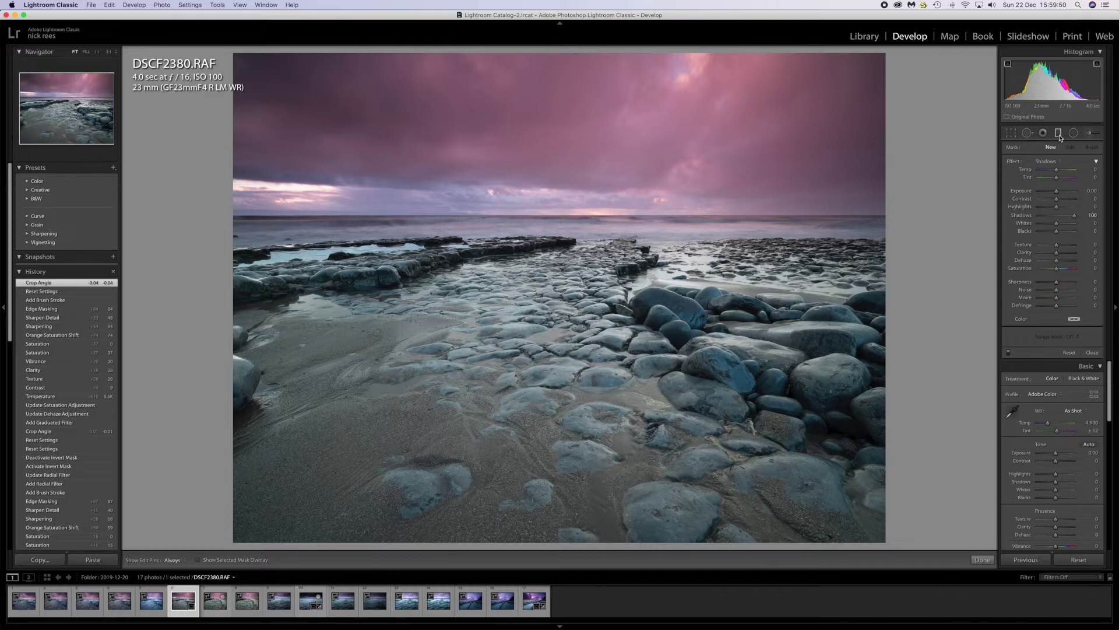
click(1061, 163)
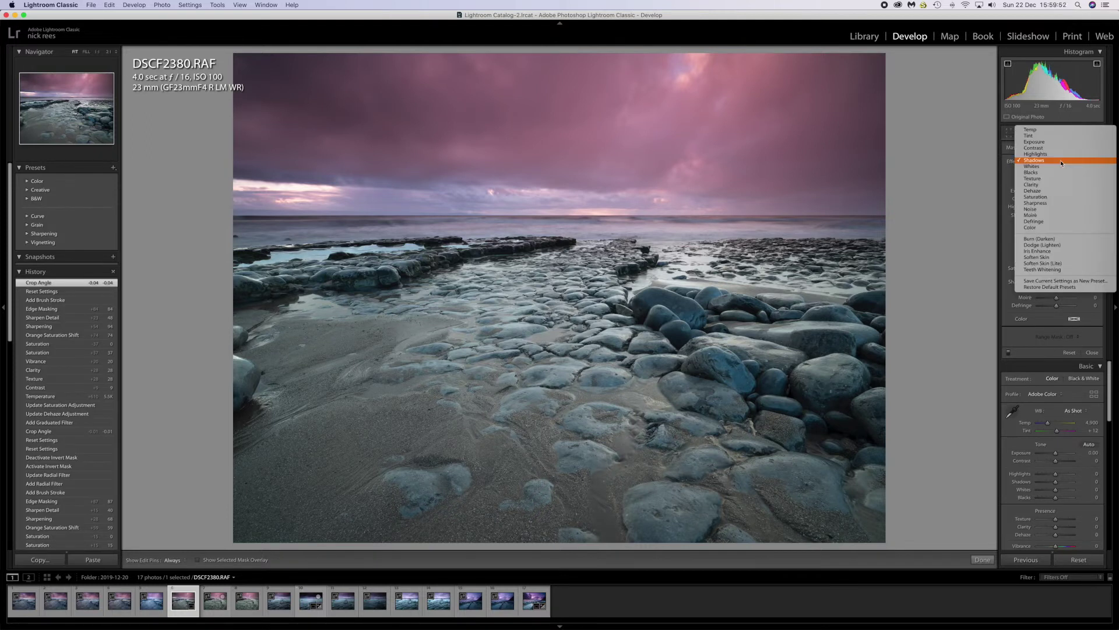
click(1046, 144)
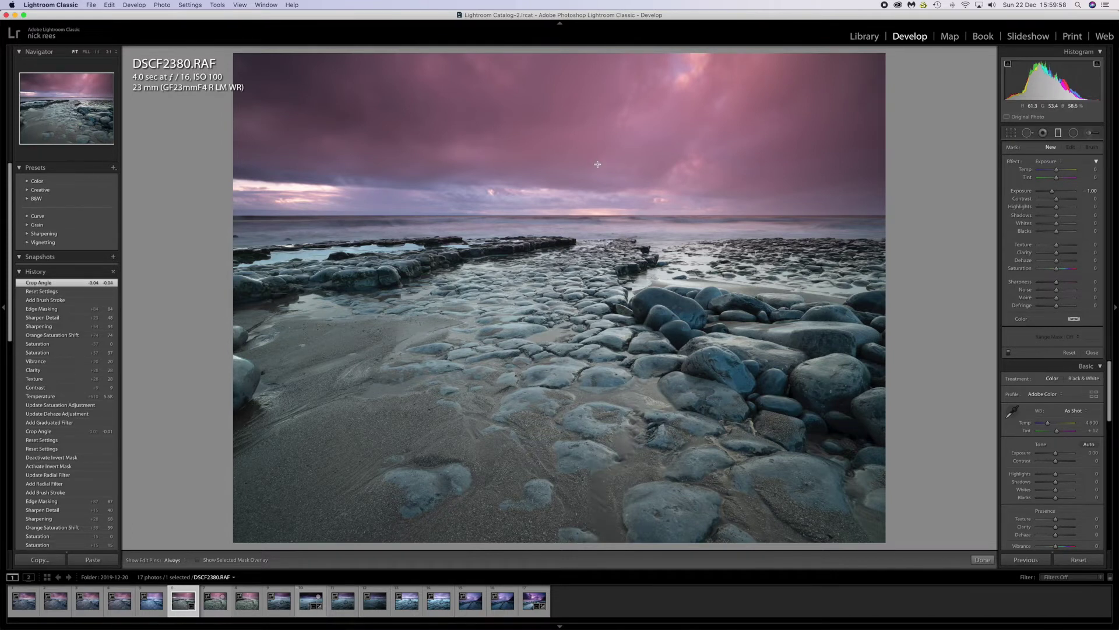
key(shift)
drag(599, 165, 602, 266)
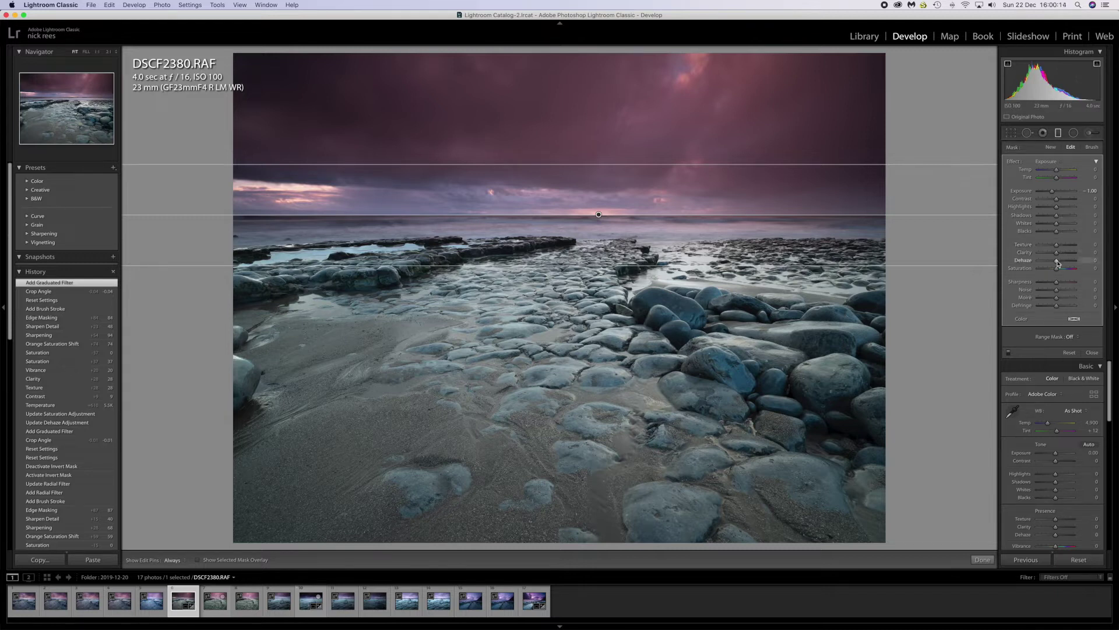
drag(1059, 264, 1063, 264)
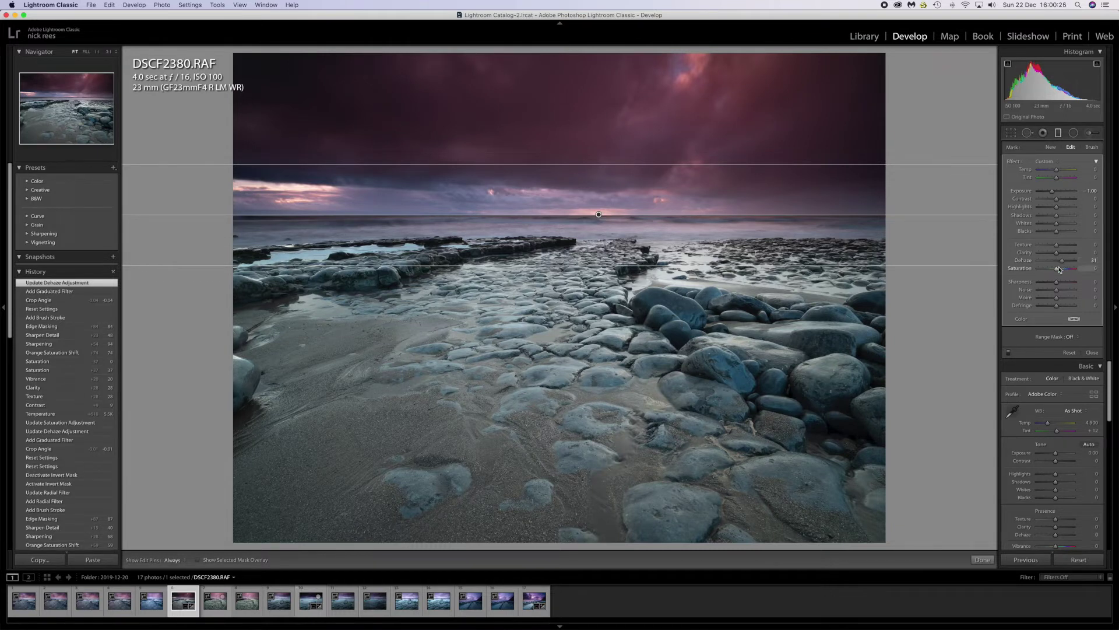
drag(1060, 269, 1063, 271)
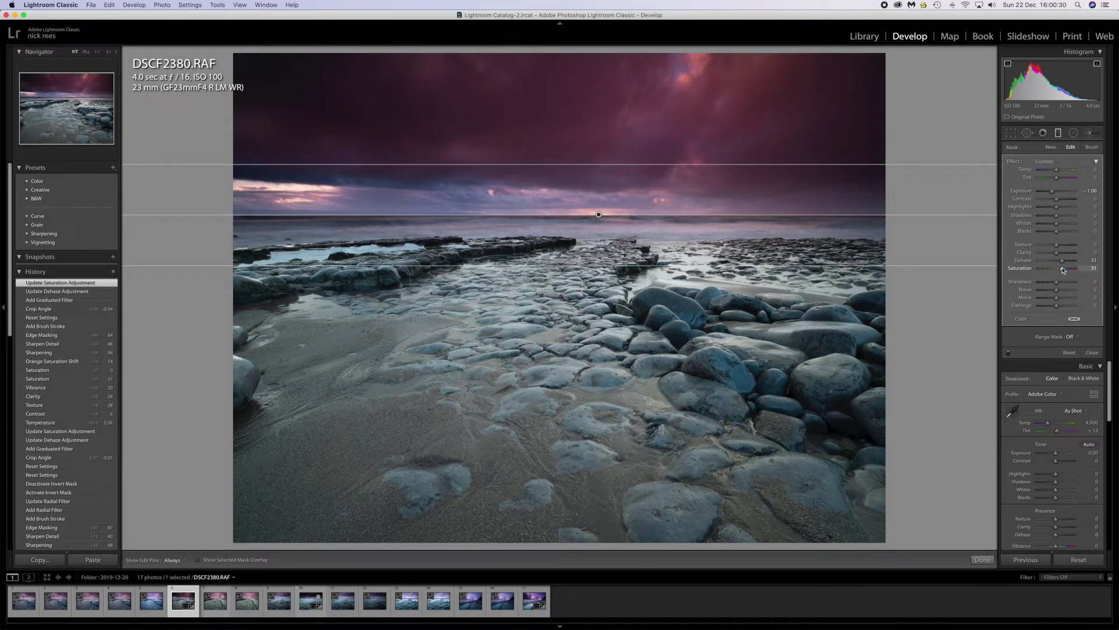
click(1060, 136)
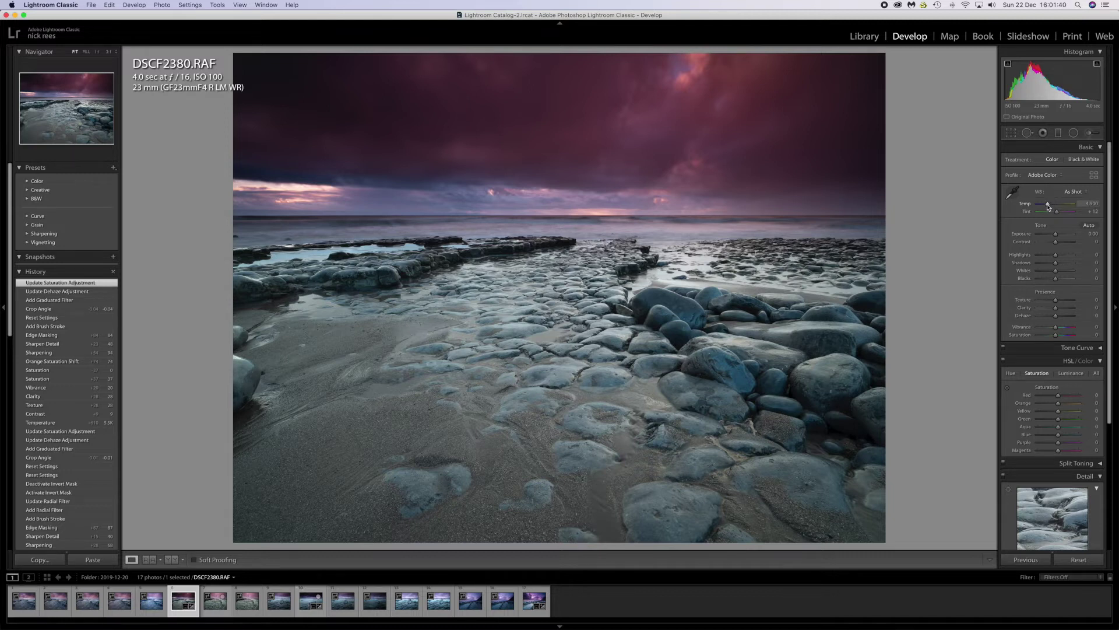
drag(1048, 206, 1053, 207)
Set Temp to 5,646 and Contrast to +11, then zoom to 1:1 on the foreground sand.
drag(1052, 206, 1053, 206)
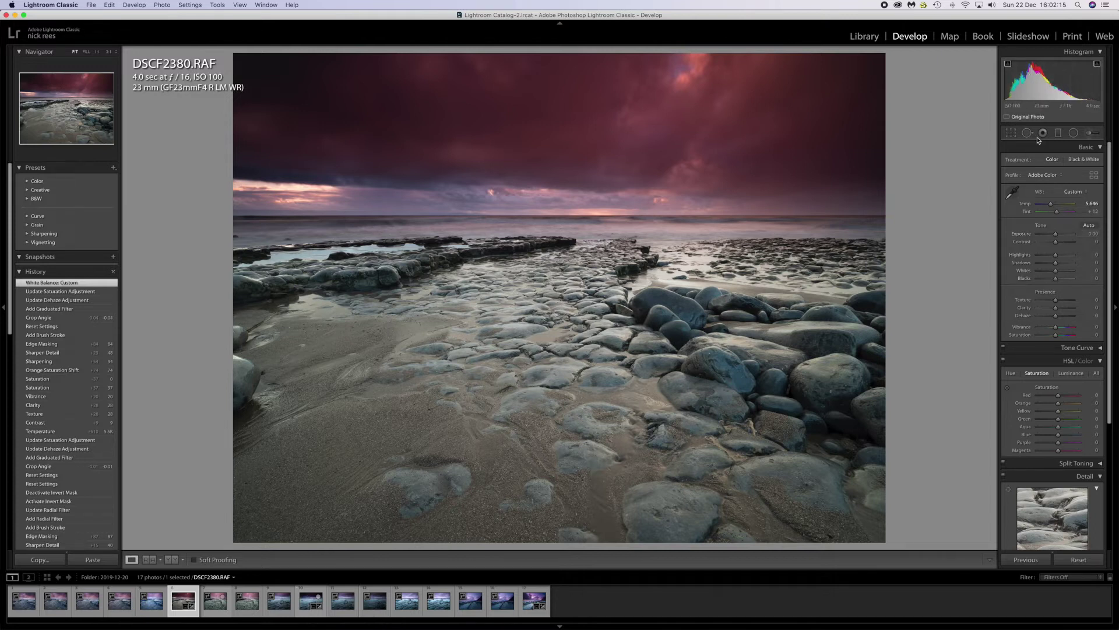
drag(1056, 241, 1059, 245)
drag(1059, 245, 1060, 245)
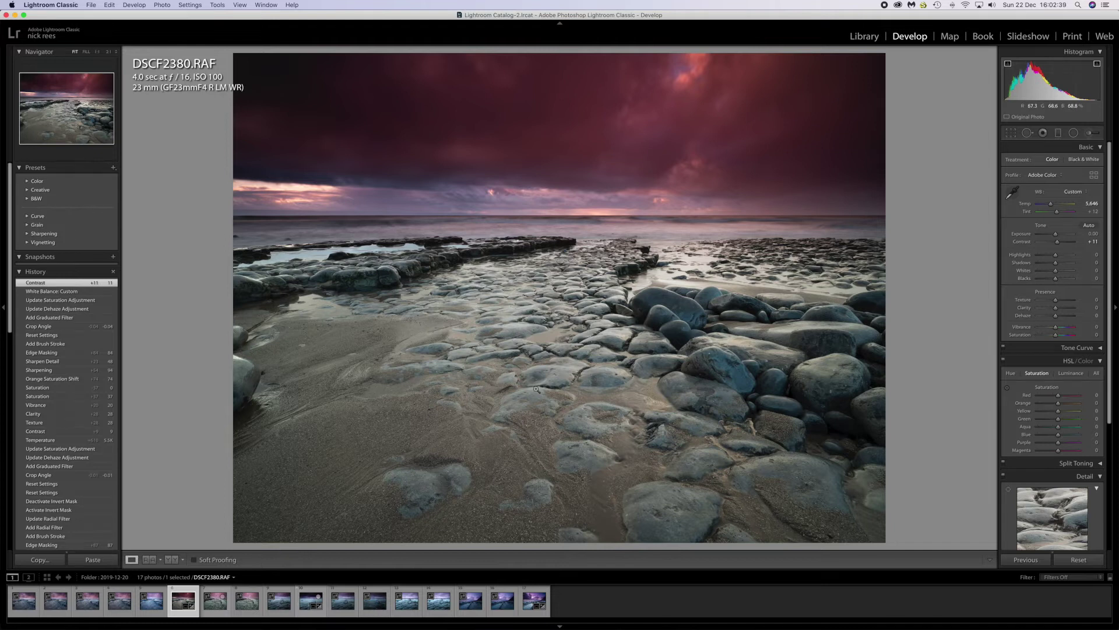
click(385, 440)
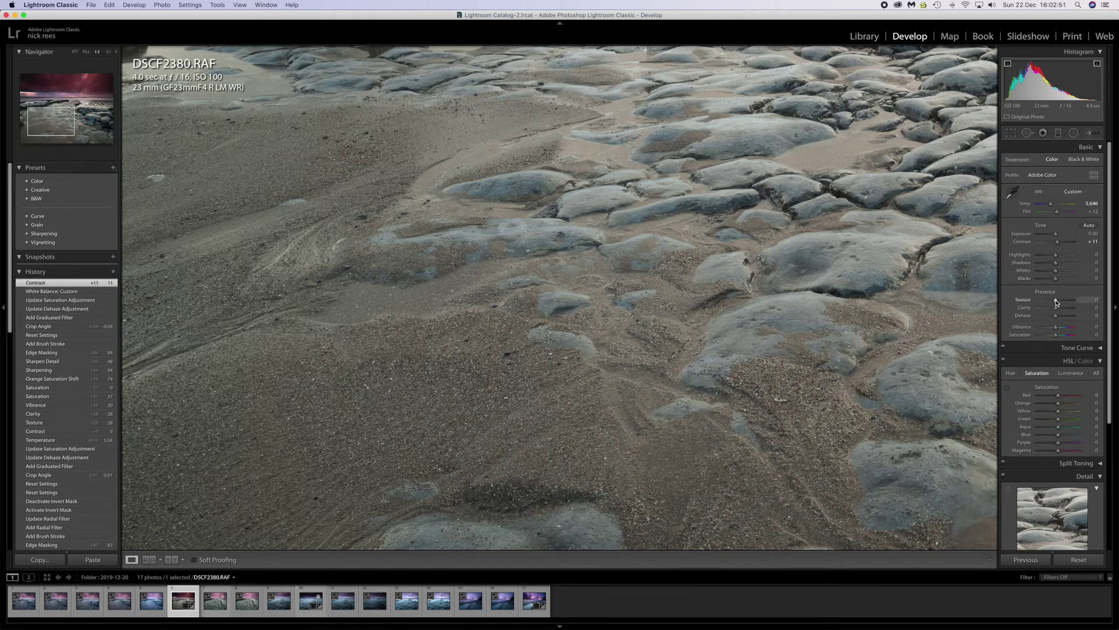
Set Texture to +47 and Clarity to +41, then return to the full-photo Fit view.
drag(1056, 302, 1065, 302)
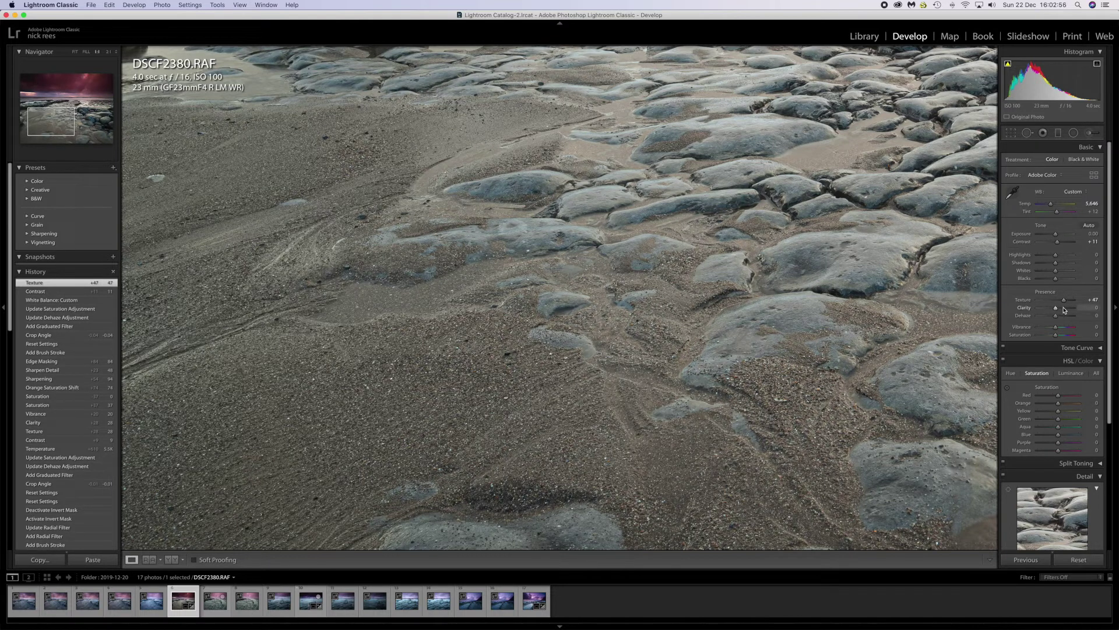
click(1063, 308)
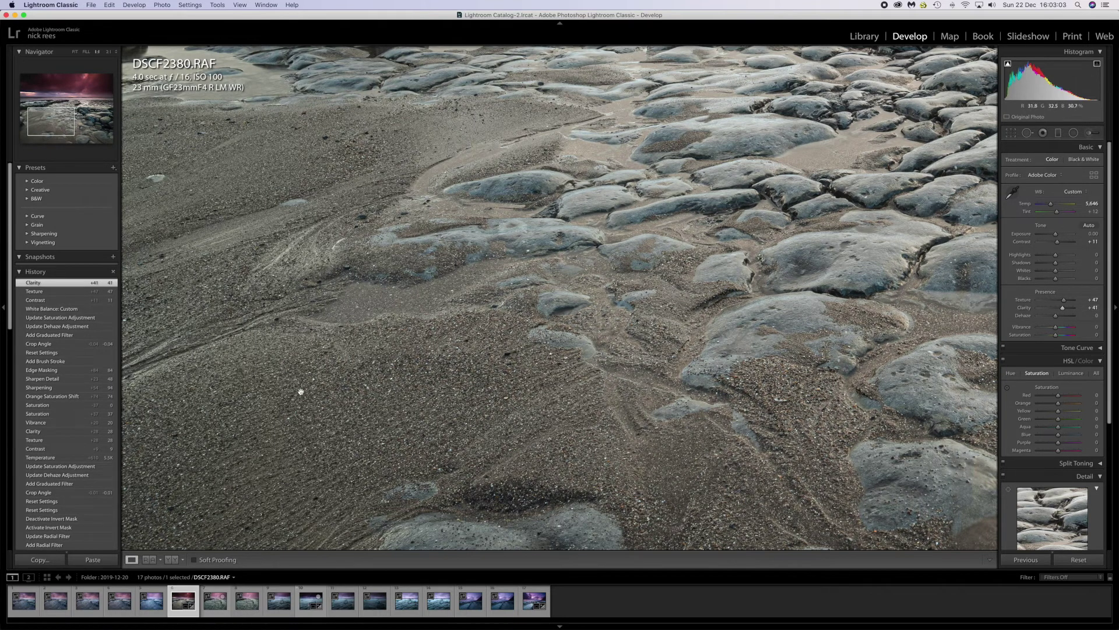
click(404, 396)
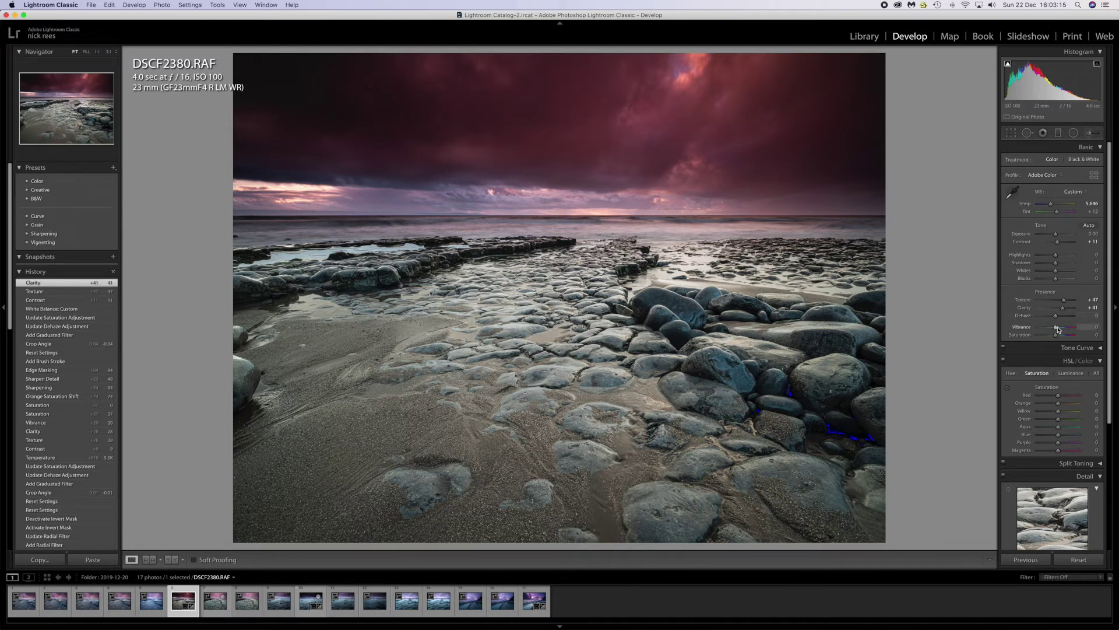
Raise Vibrance to +20, trying Saturation at +82 before returning it to 0.
drag(1055, 329, 1060, 330)
drag(1060, 330, 1060, 330)
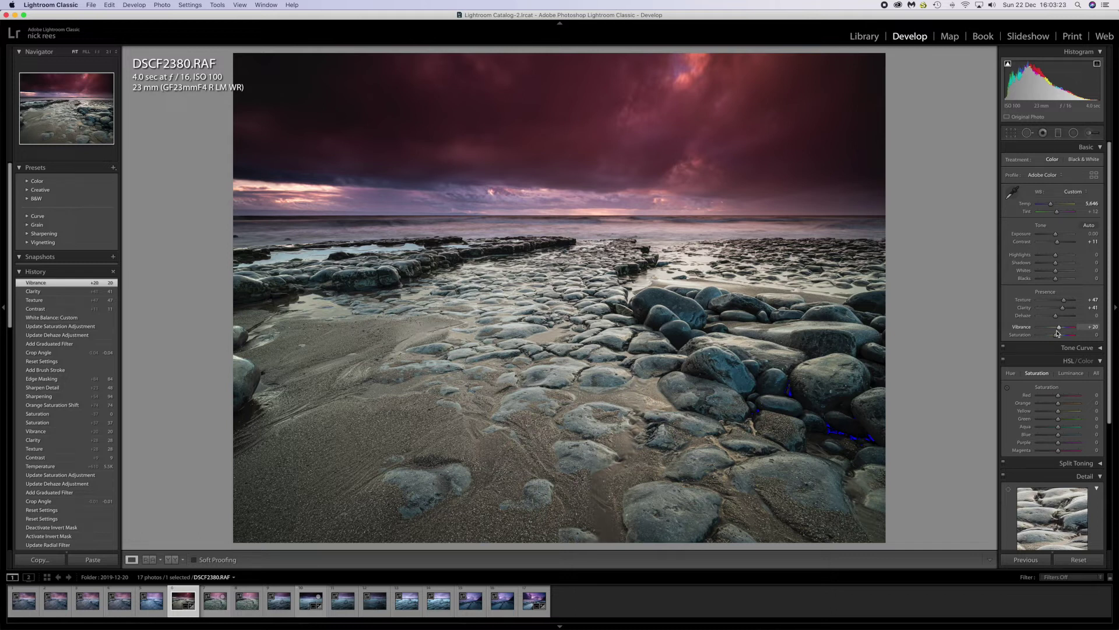
drag(1056, 335, 1070, 337)
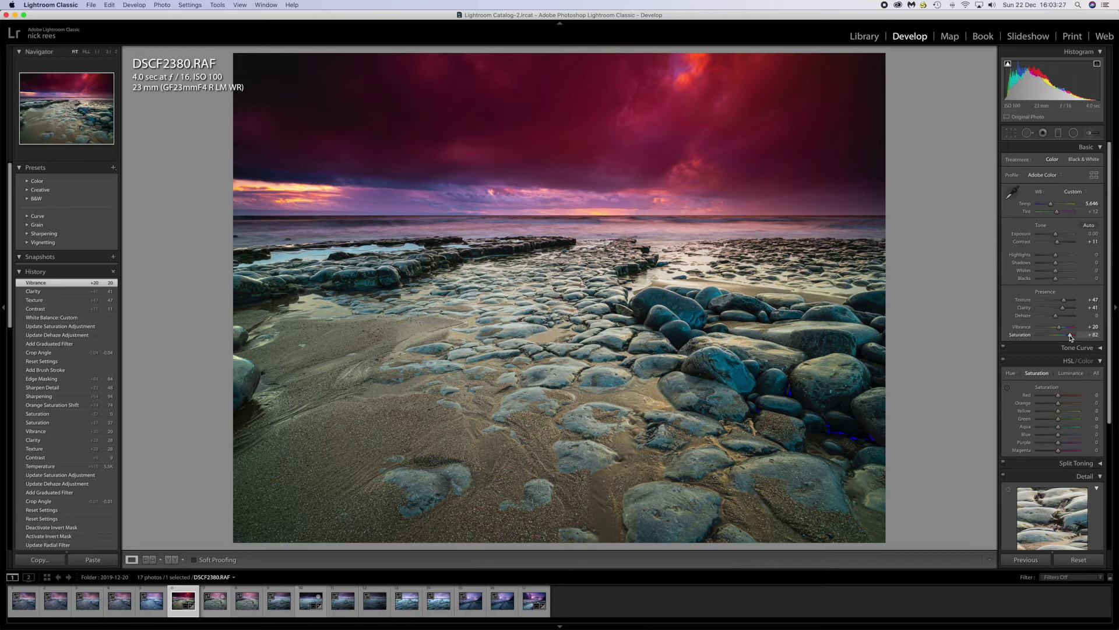
drag(1071, 337, 1070, 337)
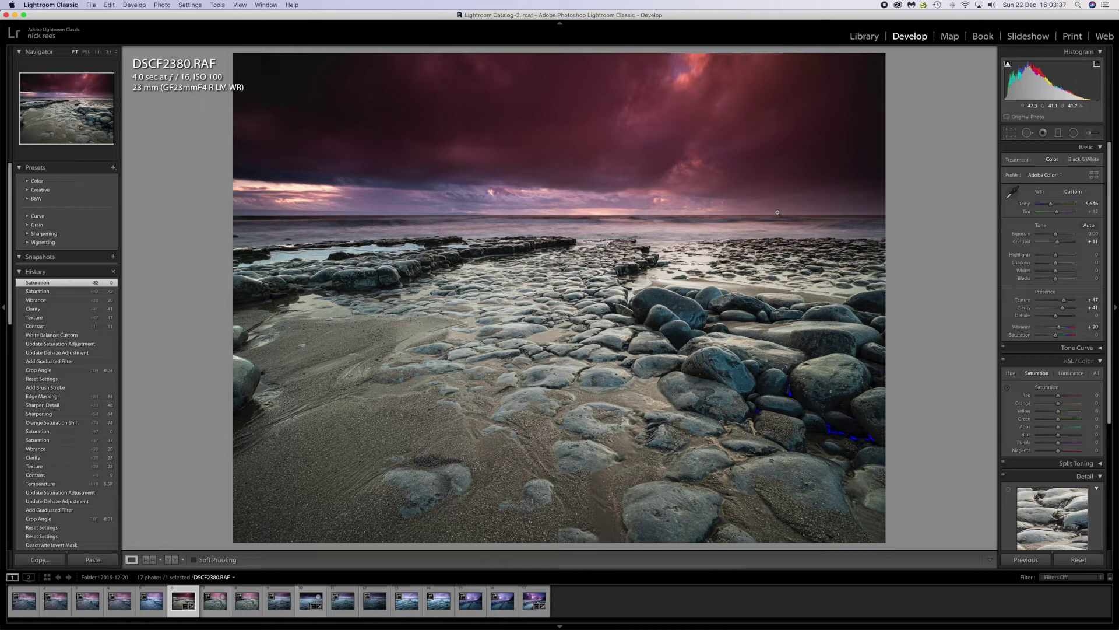
scroll(1054, 374, down, 3)
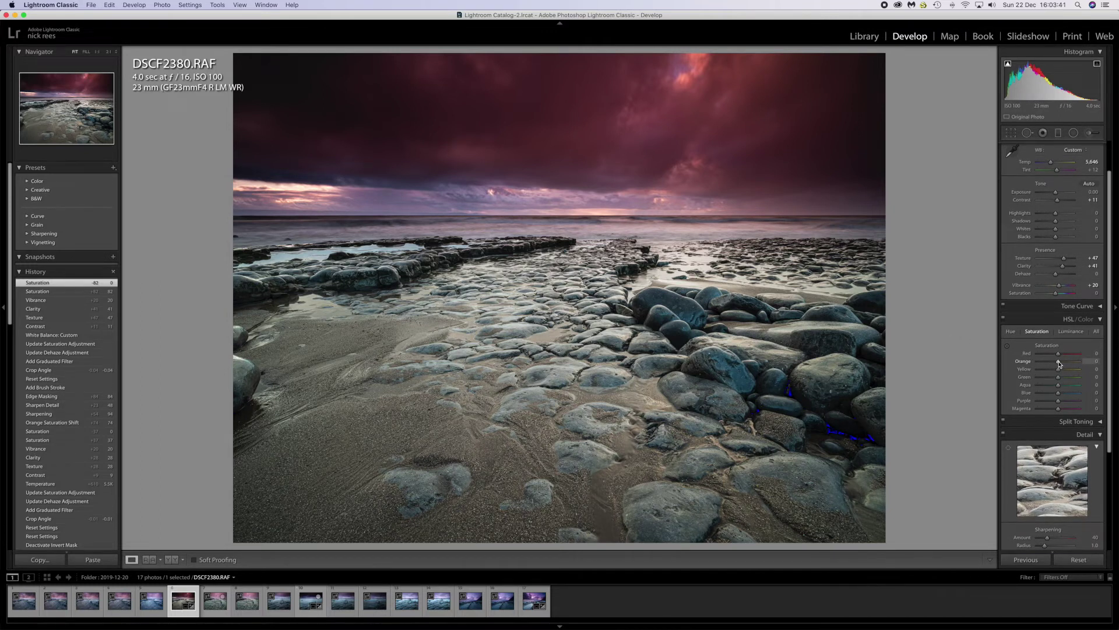
Set HSL saturation to Red +26 and Orange +64, then zoom to 1:1 on the rocks.
mouse_move(1059, 364)
mouse_down()
mouse_move(1073, 363)
mouse_move(1066, 357)
mouse_up()
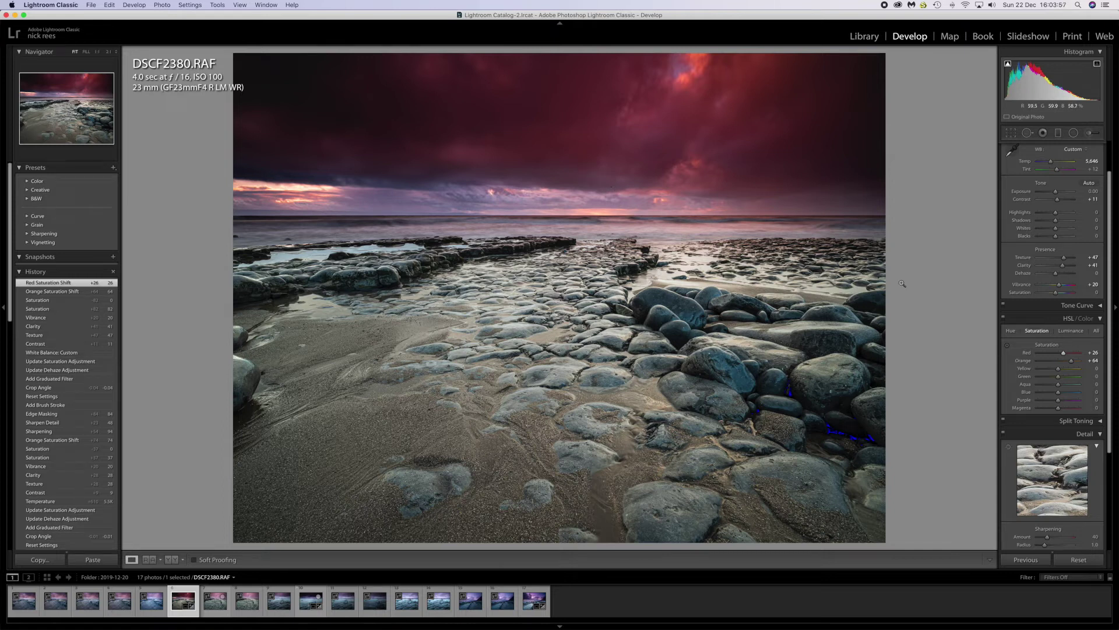
scroll(1030, 330, down, 5)
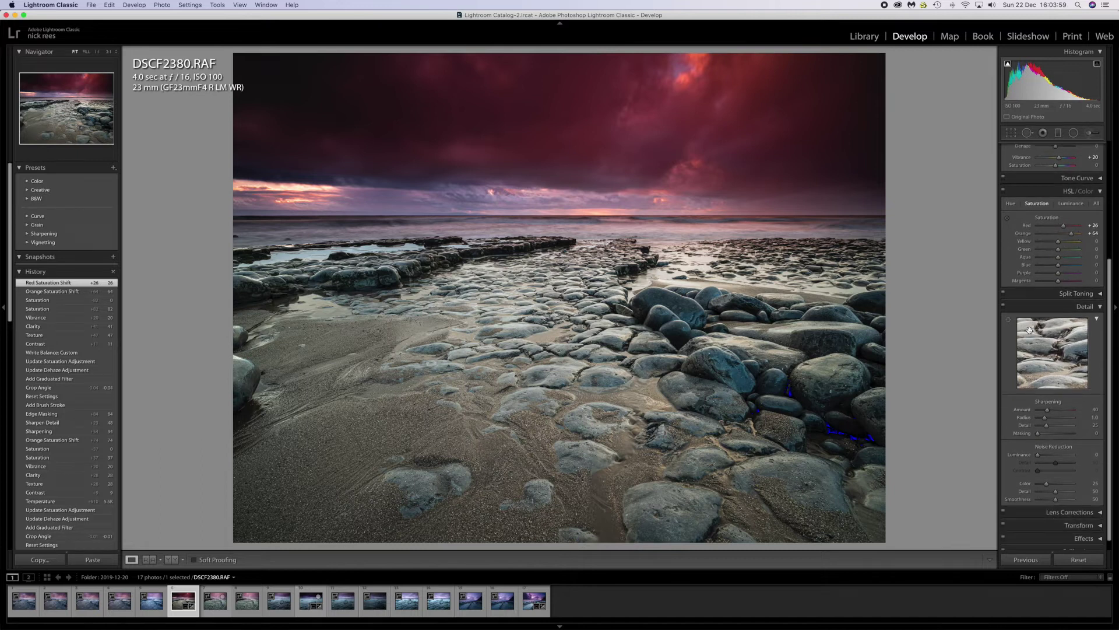
scroll(1029, 329, down, 1)
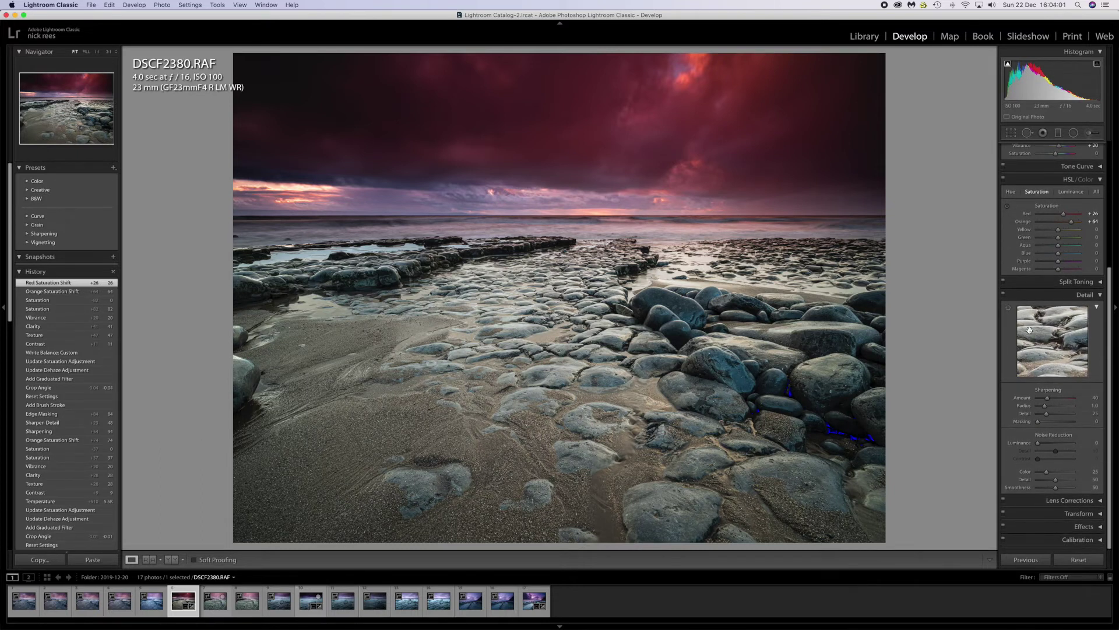
click(739, 381)
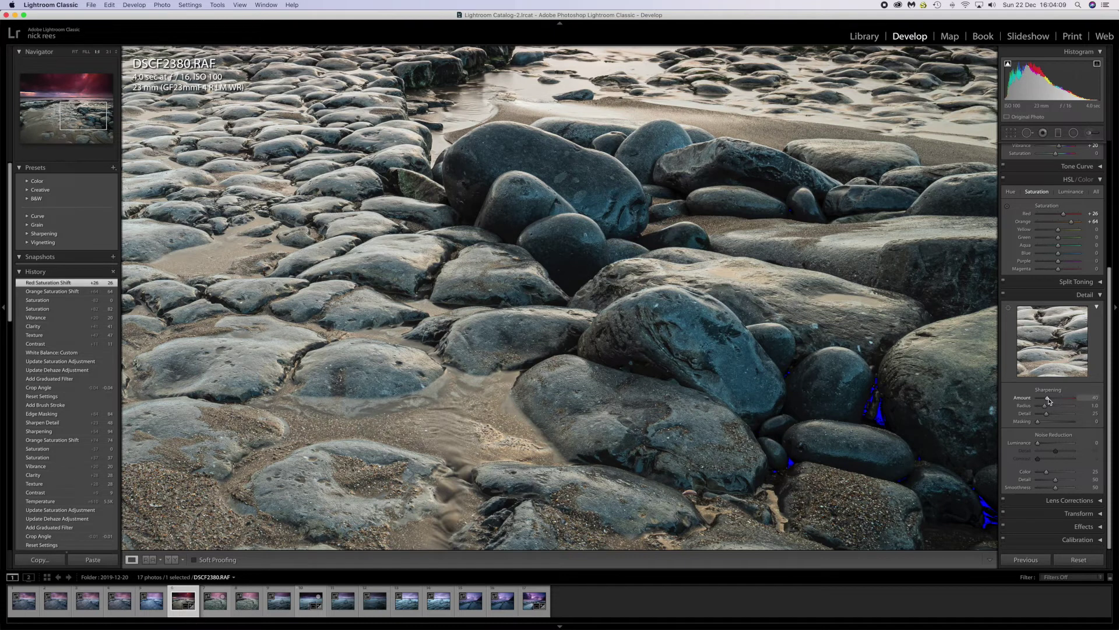
Sharpen with Amount 92 and Detail 44, restricting it to edges with Masking 74.
mouse_move(1048, 400)
mouse_down()
mouse_move(1061, 400)
mouse_move(1053, 414)
mouse_up()
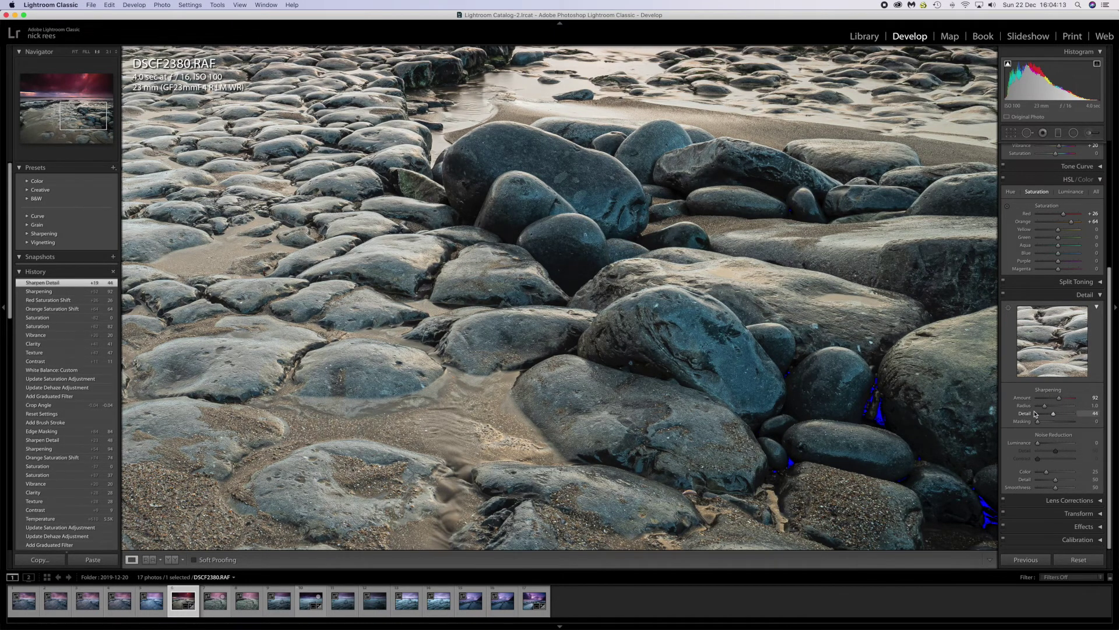
click(863, 375)
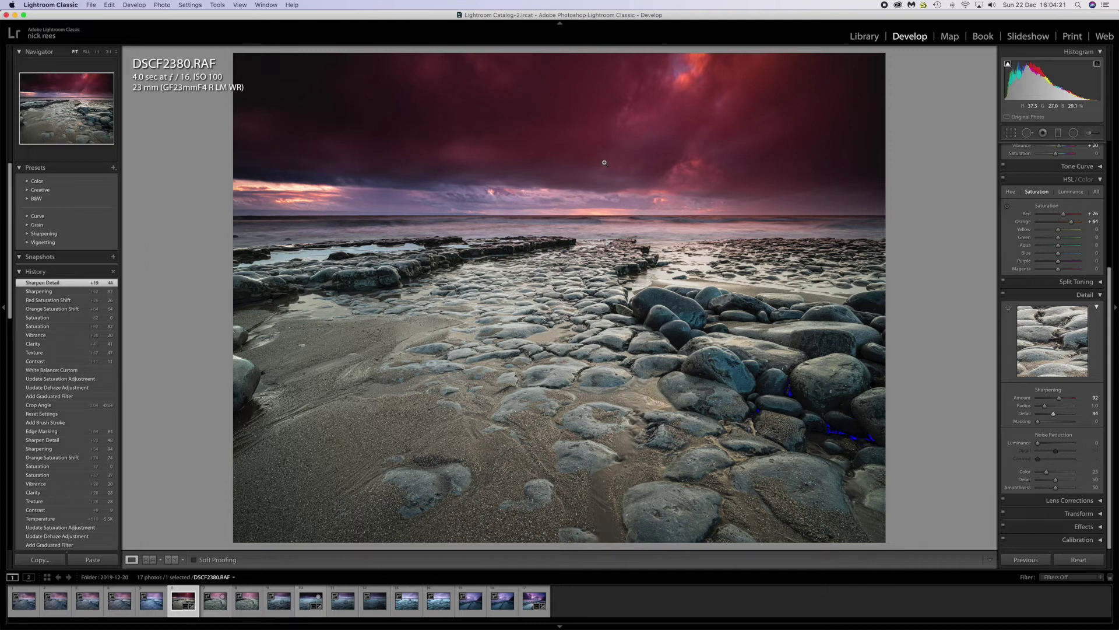
alt+click(1039, 422)
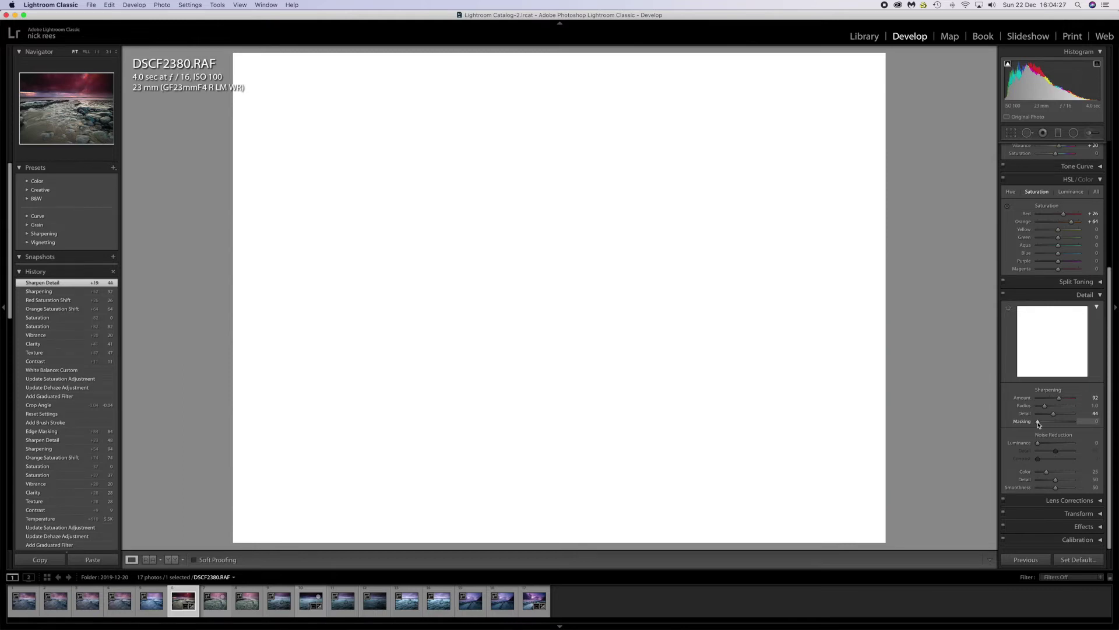
drag(1039, 424, 1065, 424)
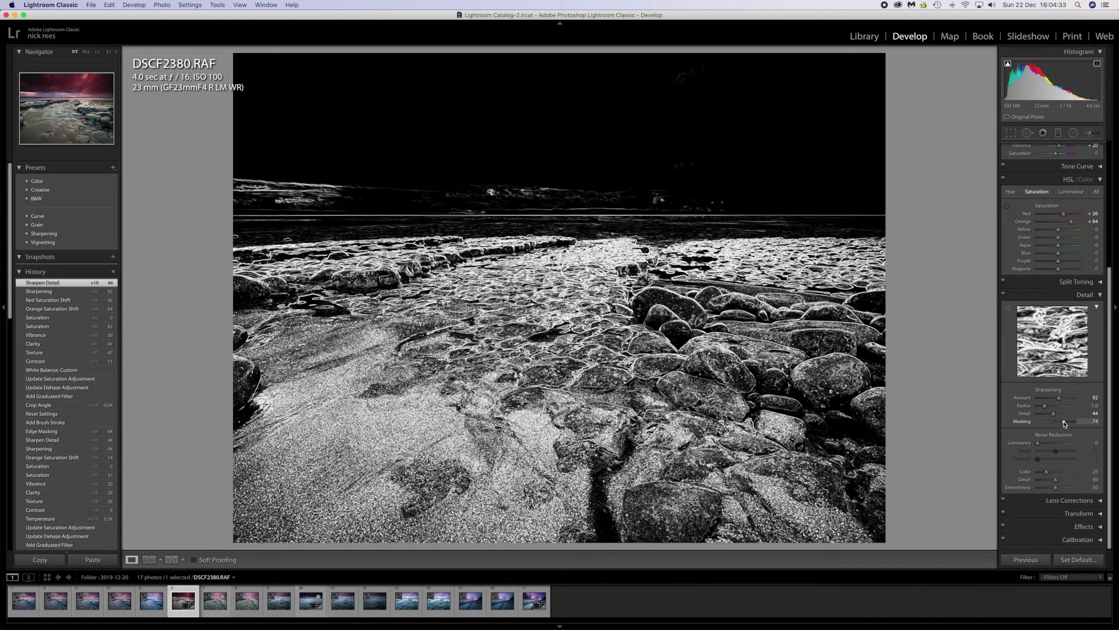
drag(1065, 424, 1065, 424)
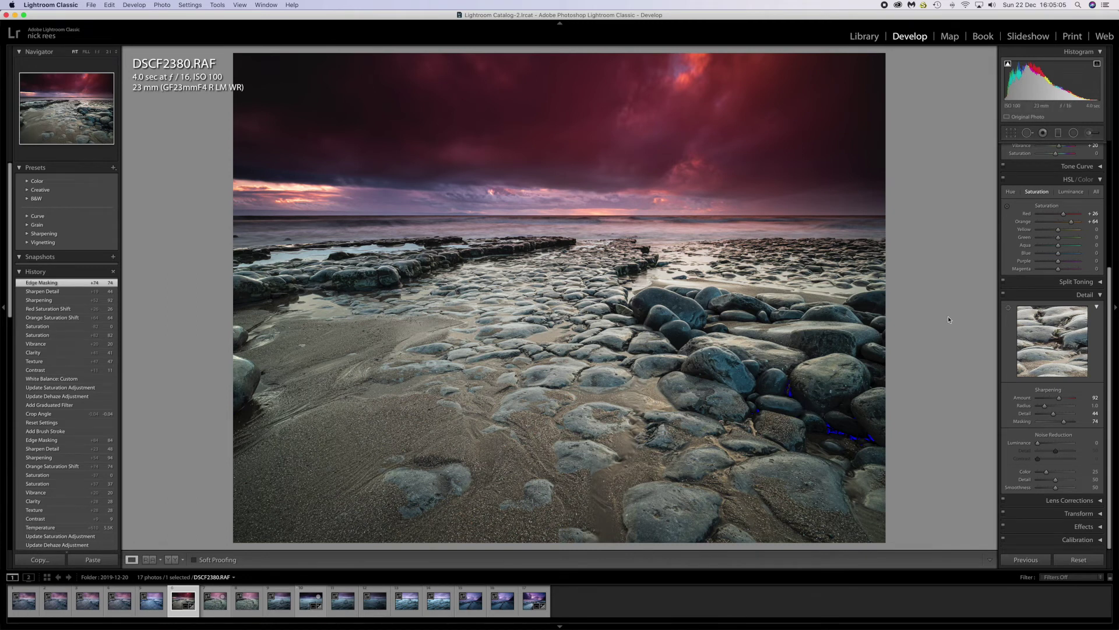
click(1088, 136)
Paint a Shadows adjustment brush over the lower-right rocks, lifting Shadows to 100.
click(1063, 165)
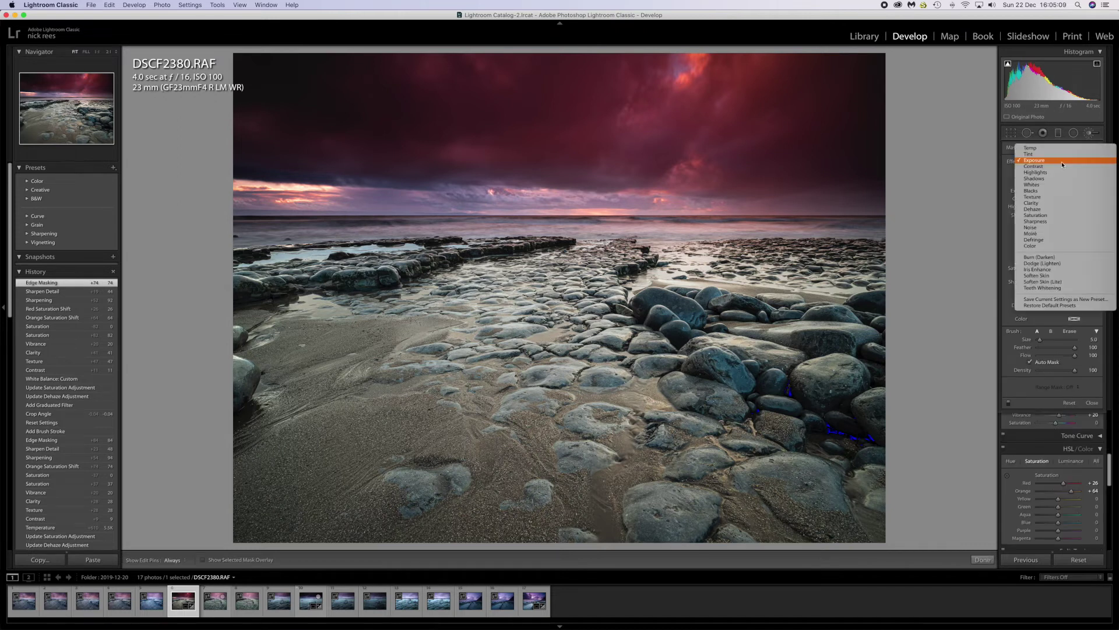
click(1049, 179)
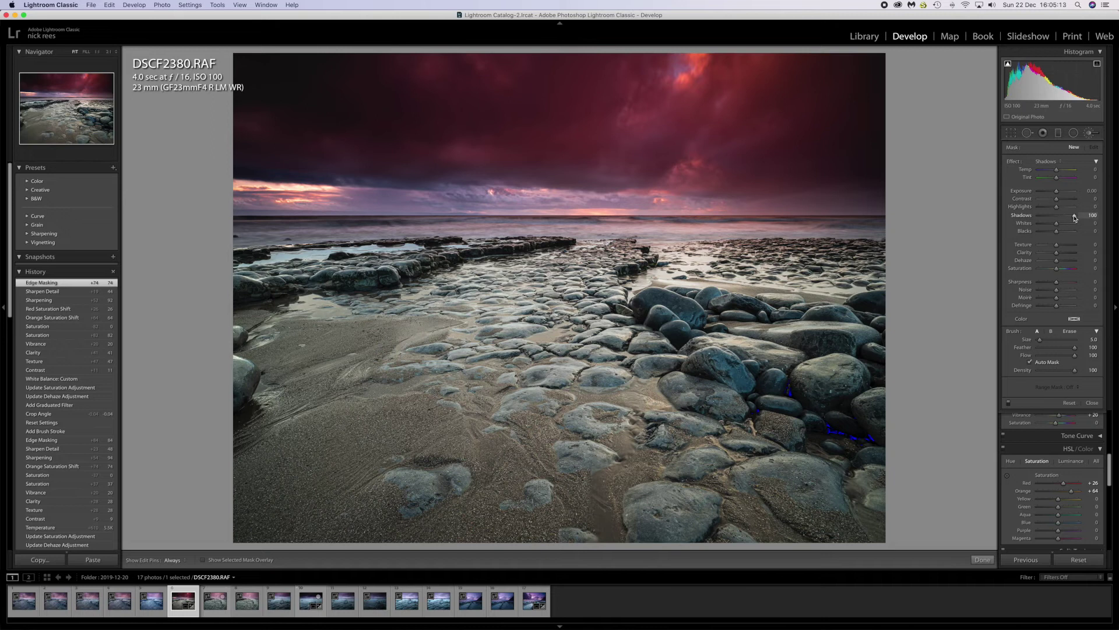
drag(1074, 217, 1065, 217)
key(h)
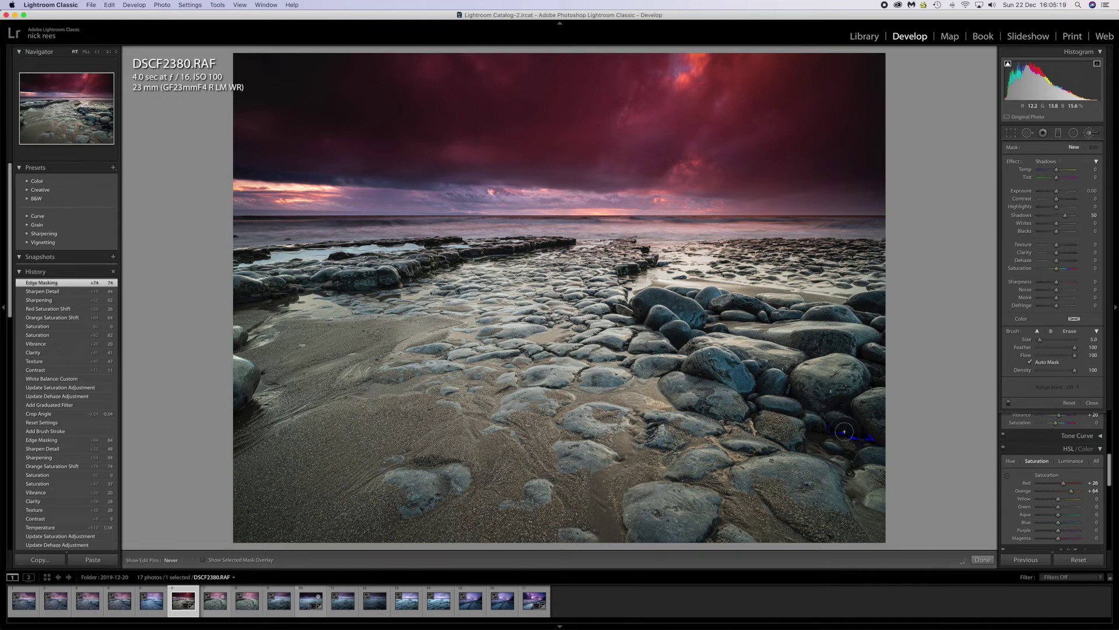
mouse_move(844, 431)
mouse_down()
mouse_move(827, 435)
mouse_move(872, 441)
mouse_move(858, 426)
mouse_move(836, 436)
mouse_move(815, 418)
mouse_up()
key(h)
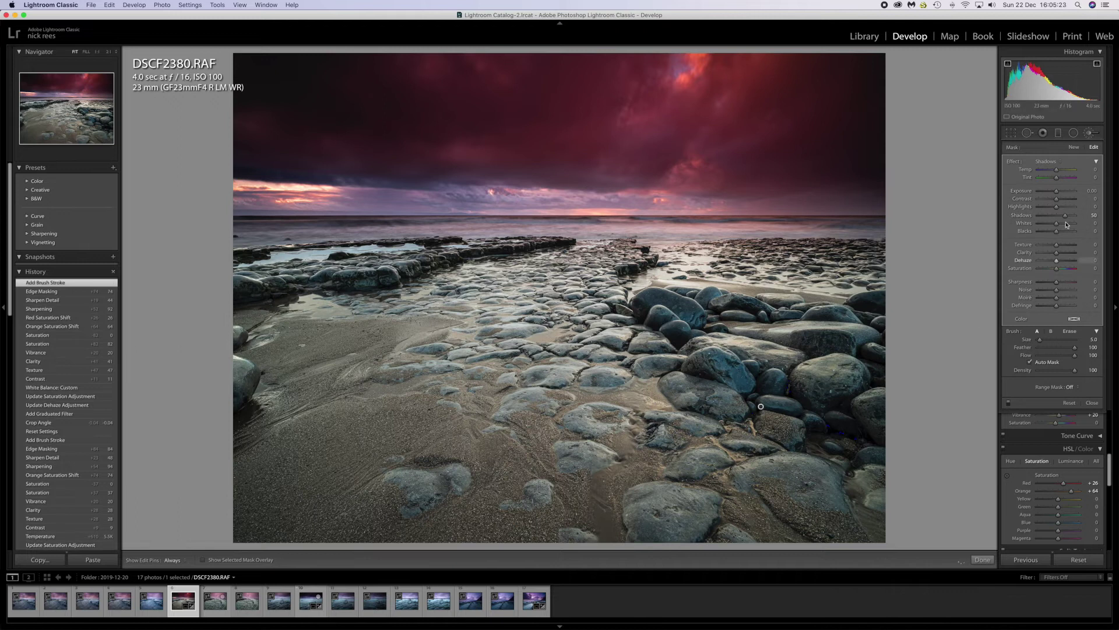
drag(1065, 216, 1078, 220)
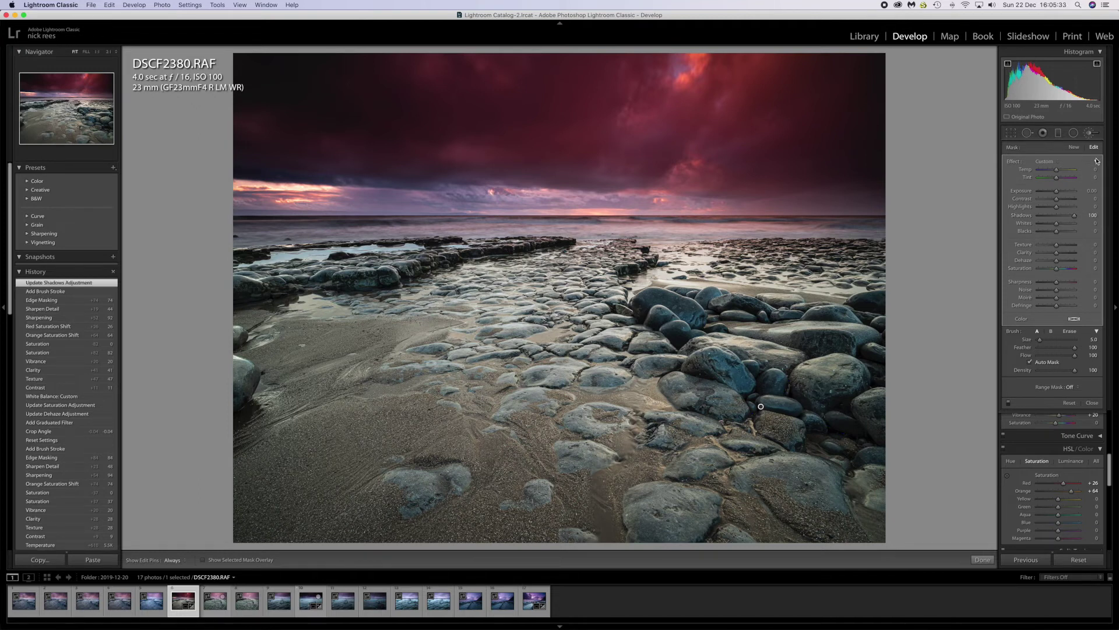
click(1091, 135)
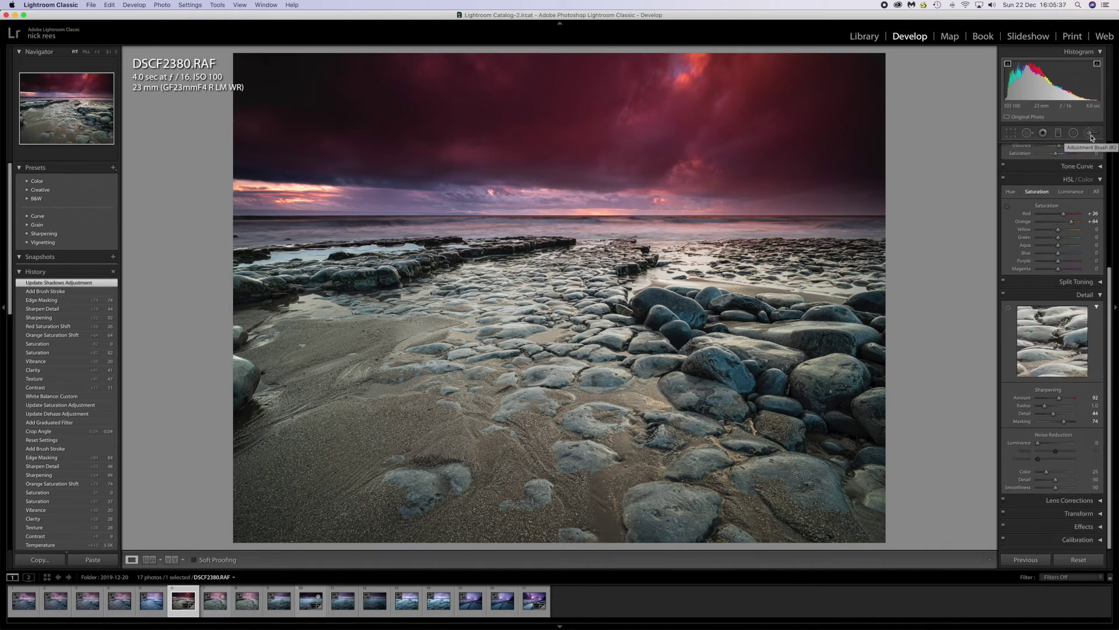
Open the seascape in Photoshop 2020 via Photo > Edit In, creating DSCF2380-3.
click(165, 4)
mouse_move(169, 51)
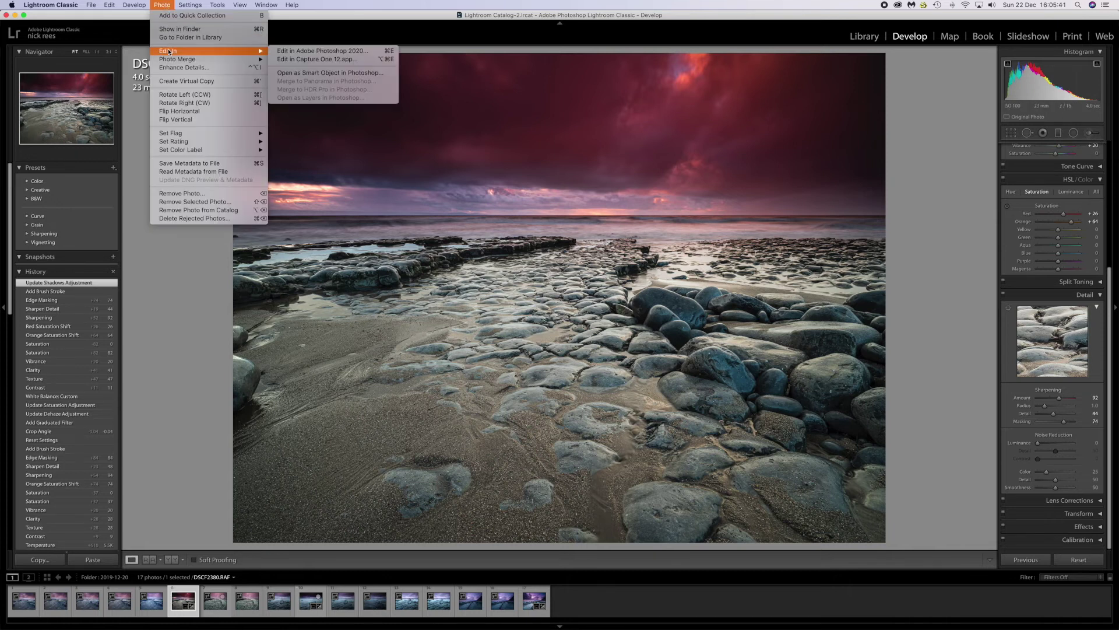
click(293, 53)
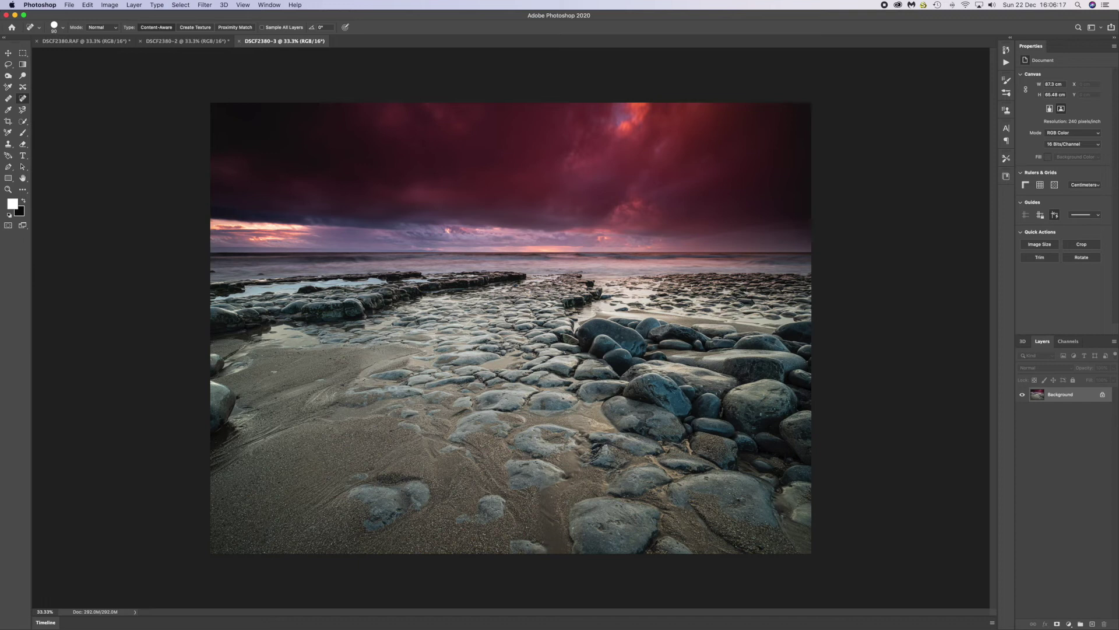
Heal away the distracting spot on the seascape's left edge with a Content-Aware Spot Healing Brush touch.
click(213, 271)
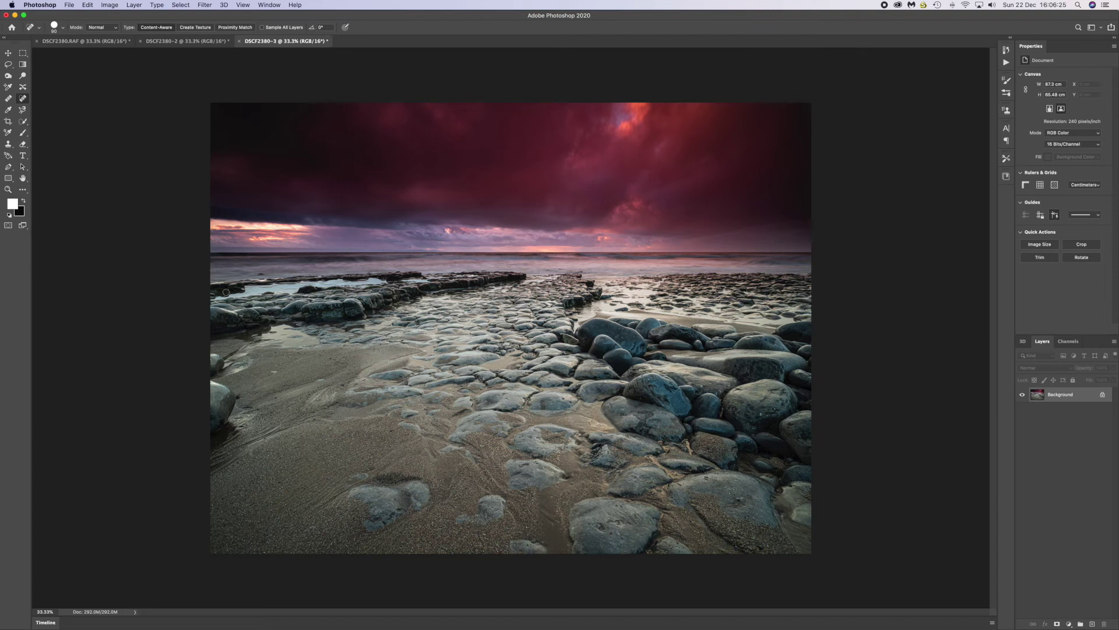